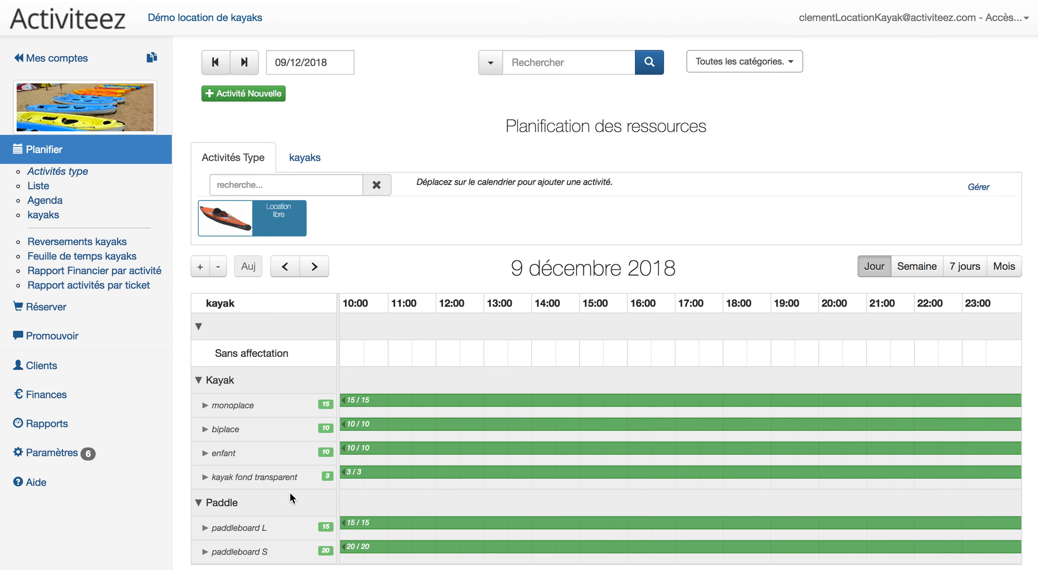
- Open the kayaks resource preferences and expand the details of the monoplace entry
click(55, 452)
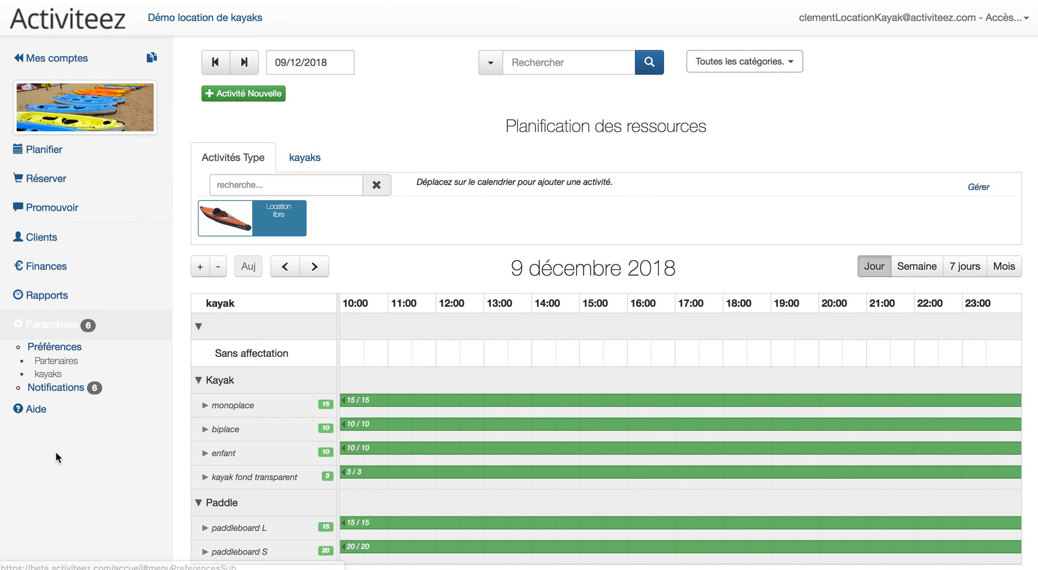
click(59, 376)
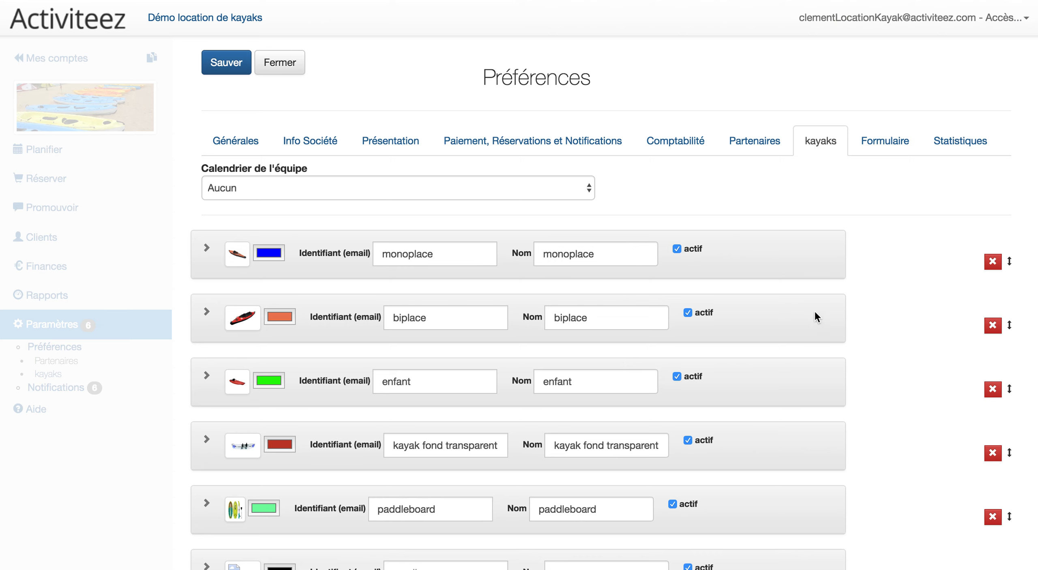
scroll(808, 275, down, 2)
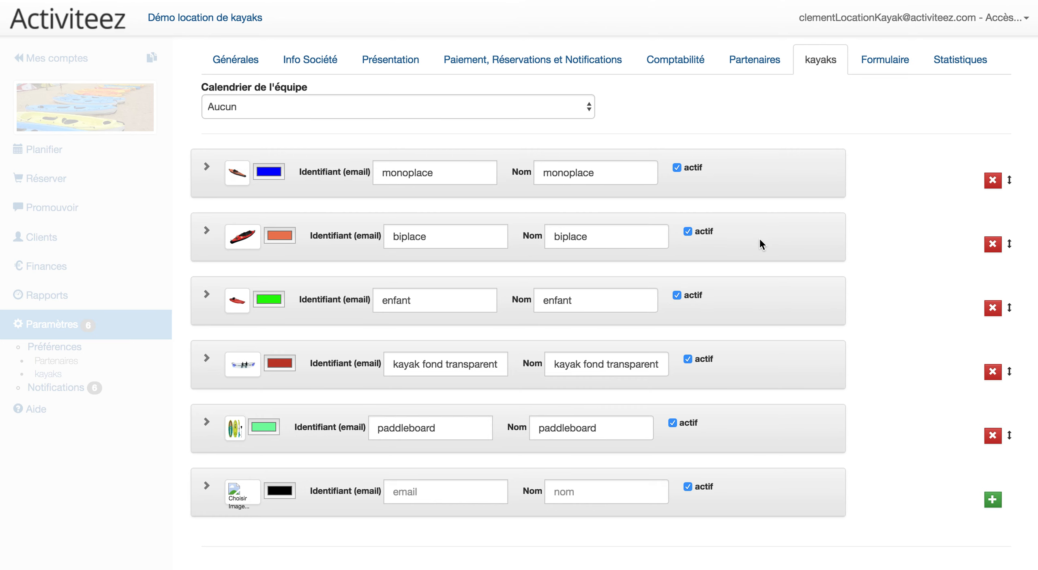
click(207, 167)
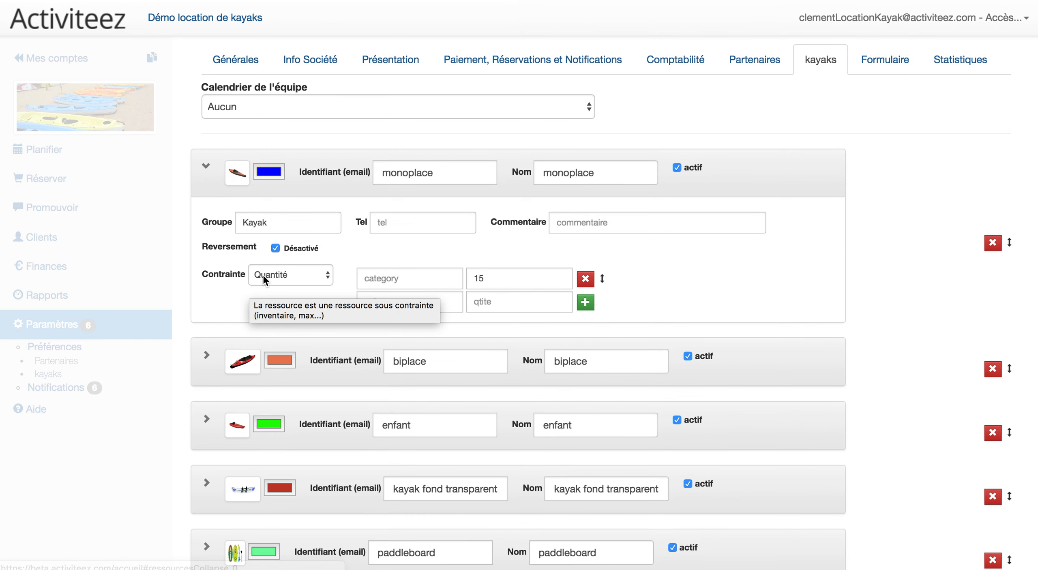
scroll(404, 386, down, 3)
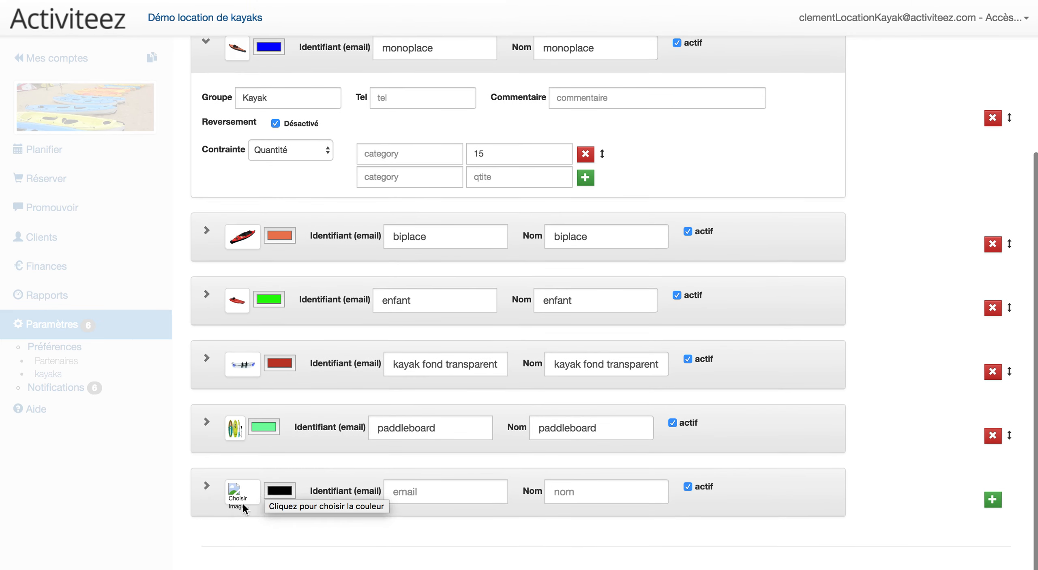
- Add category M with a quantity of 10 to the paddleboard resource's quantity constraint and save the preferences
click(207, 423)
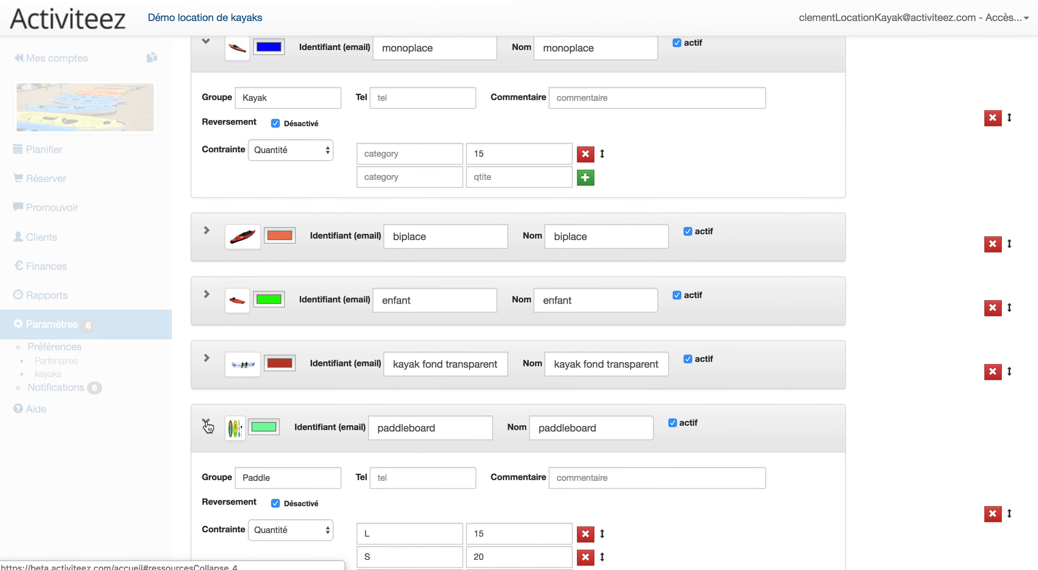
scroll(308, 413, down, 3)
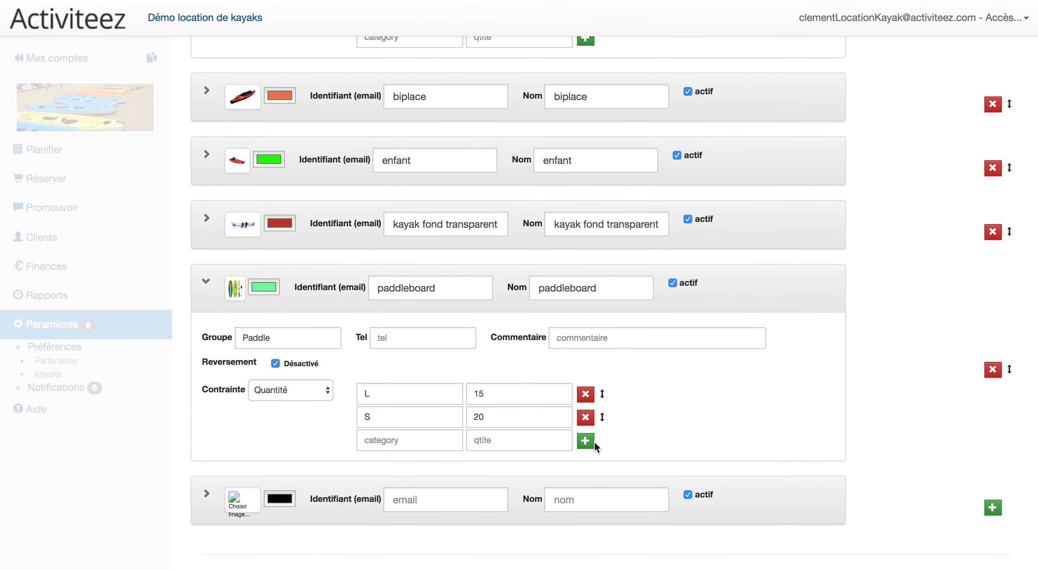
click(417, 442)
text(M)
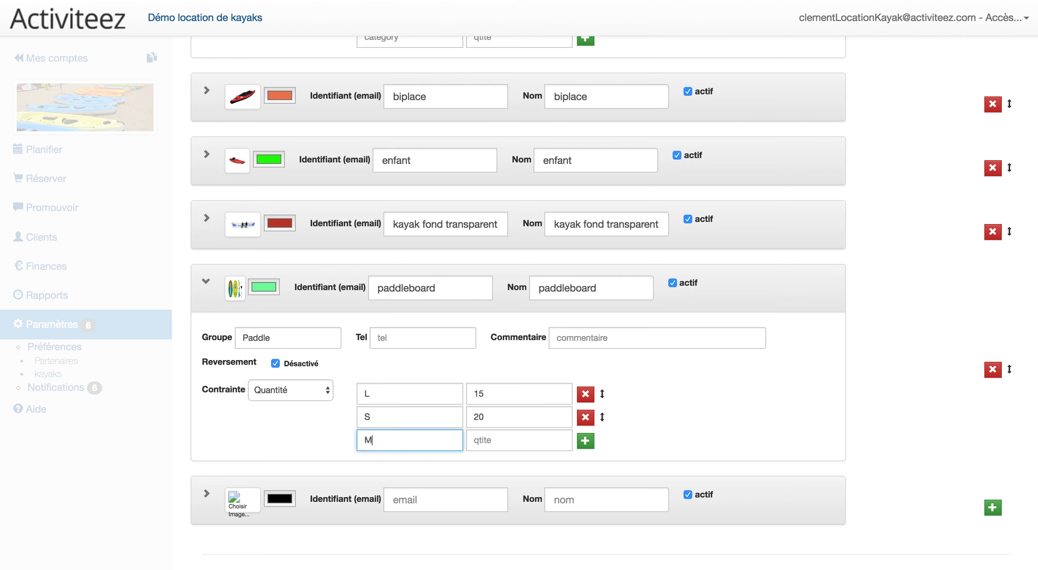
click(510, 439)
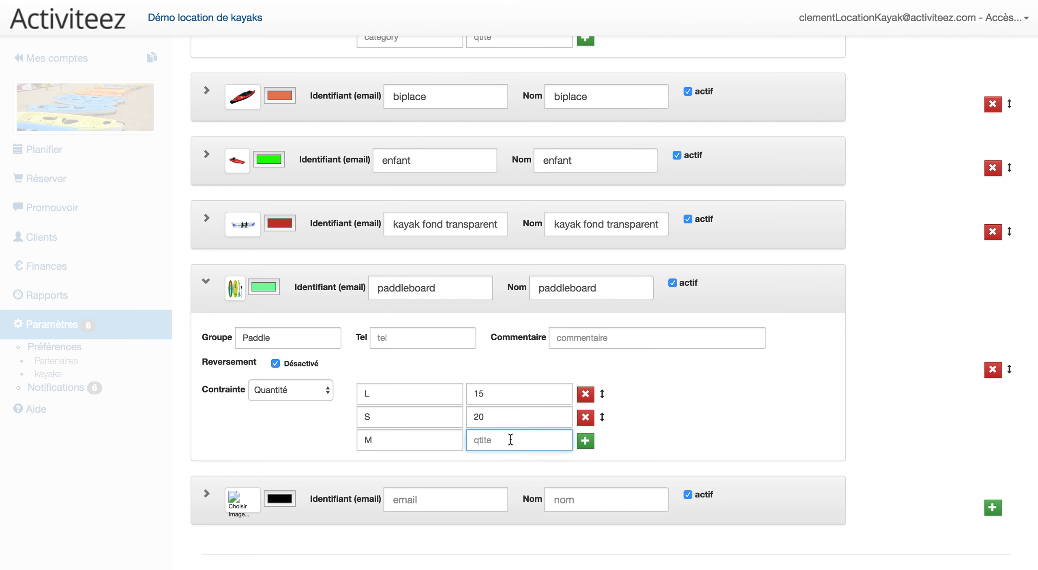
text(10)
scroll(518, 303, up, 5)
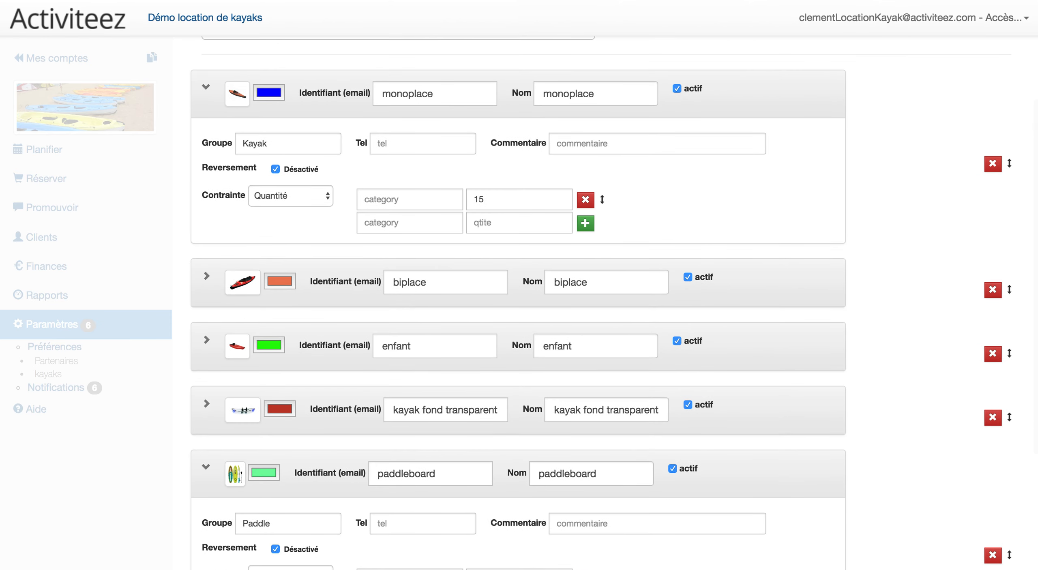
scroll(518, 303, down, 1)
scroll(579, 447, down, 5)
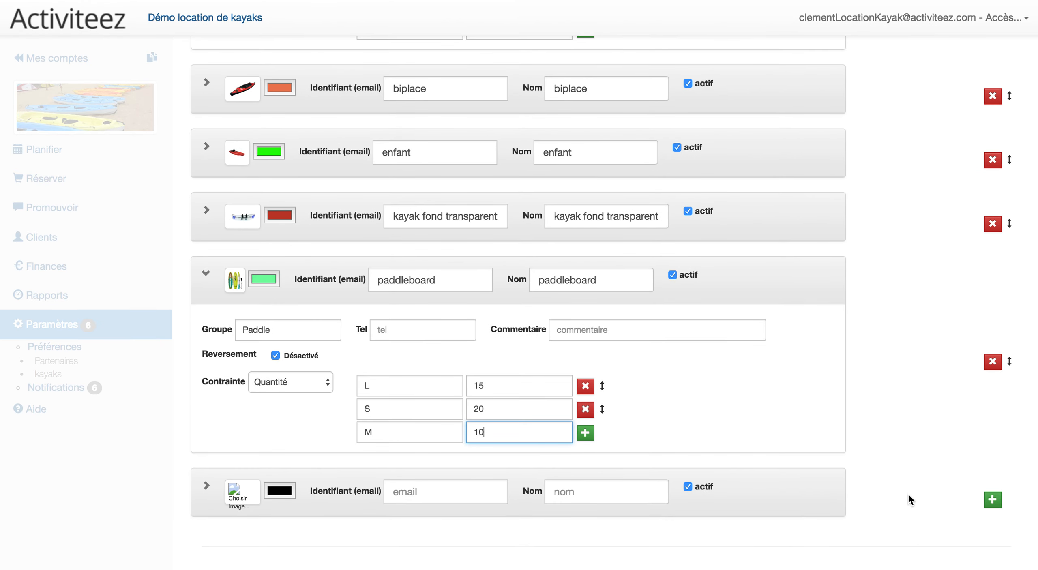
scroll(634, 377, up, 10)
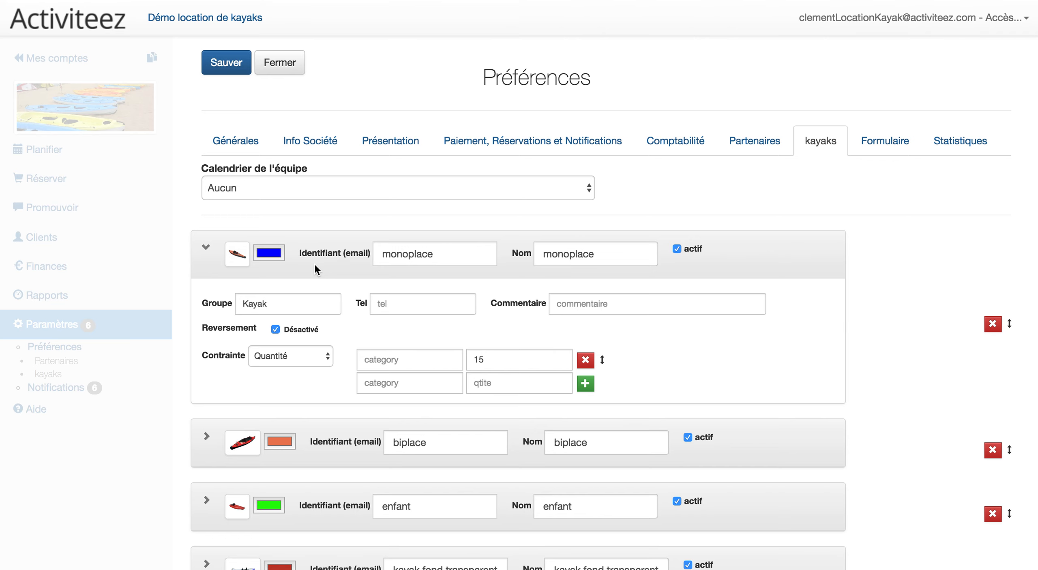
click(234, 69)
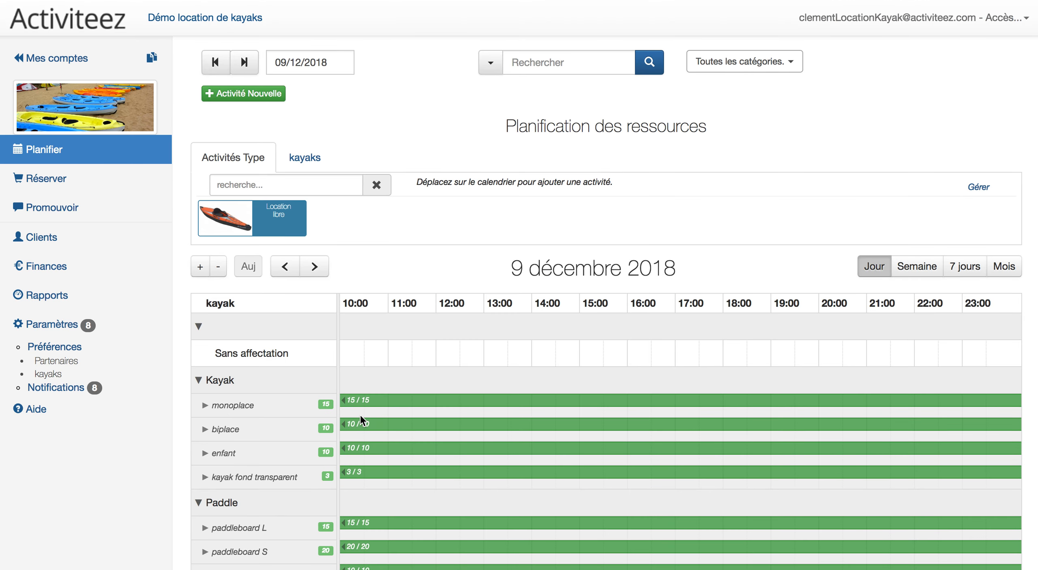
- Place a Location libre activity on the monoplace row for 9 décembre 2018 and set its time to 11:00 - 14:00
scroll(360, 417, down, 2)
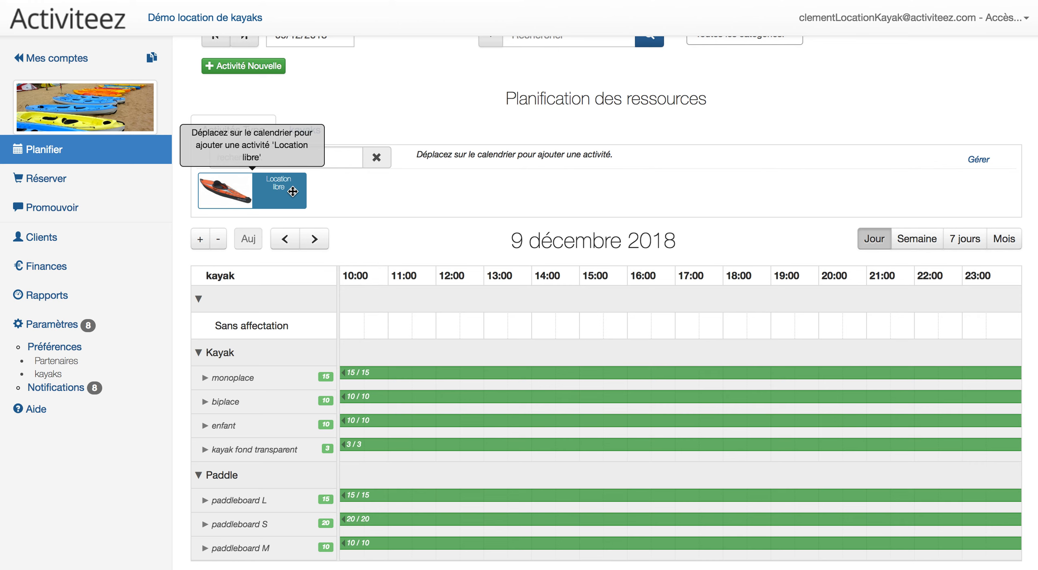
drag(292, 191, 459, 377)
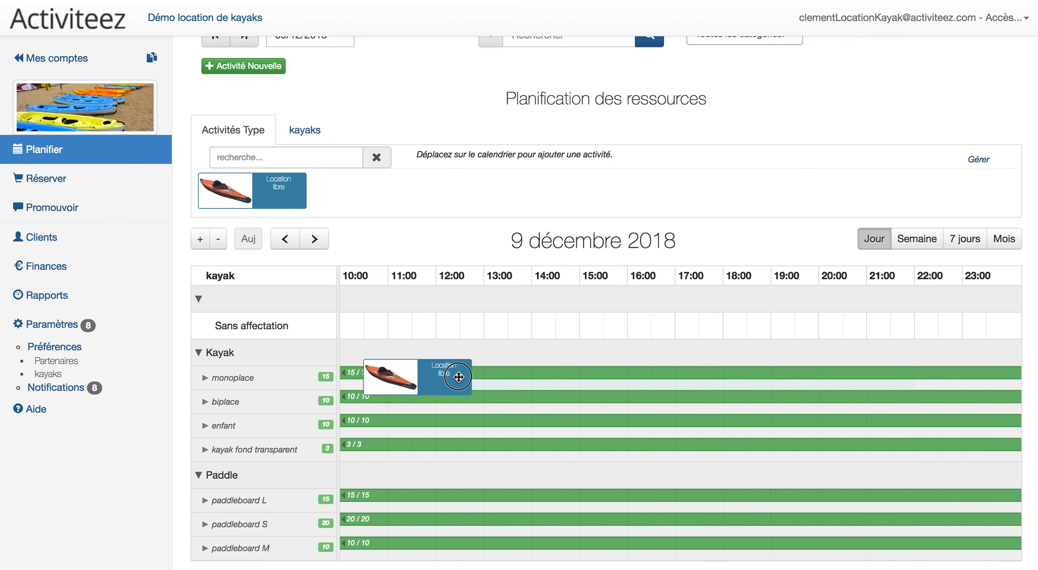
drag(458, 377, 457, 375)
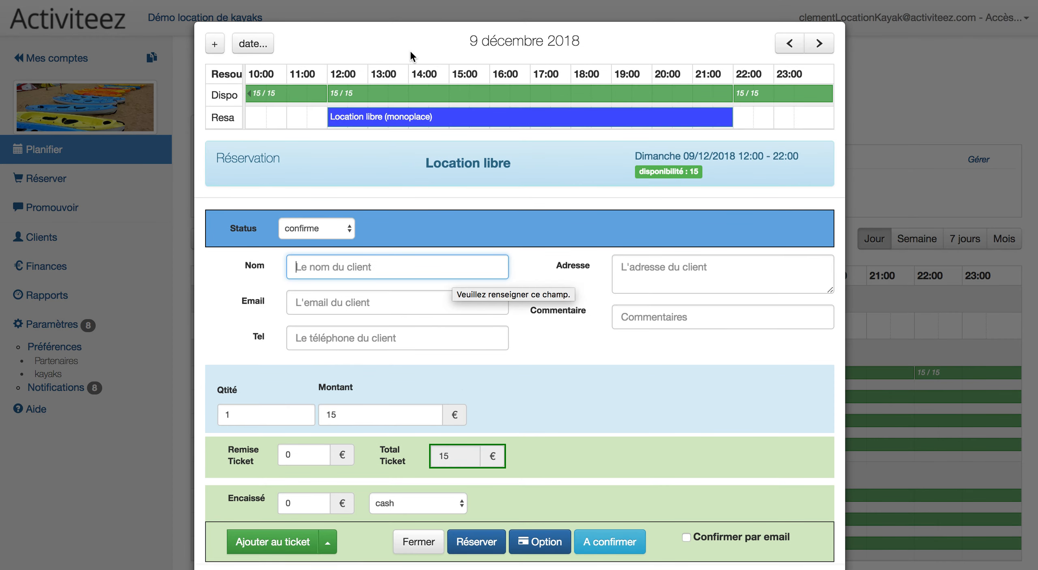
mouse_move(391, 119)
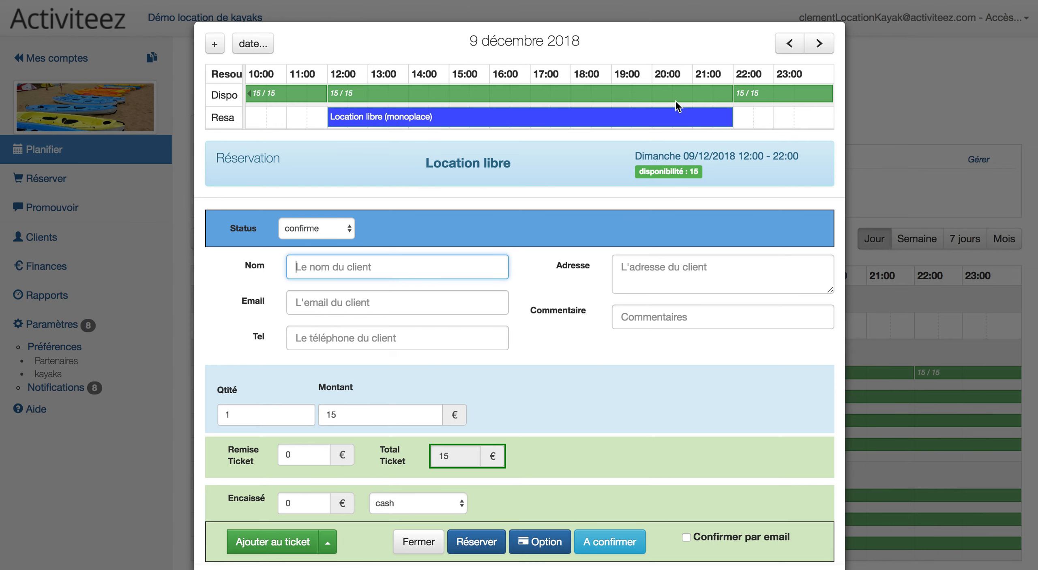
drag(732, 114, 369, 124)
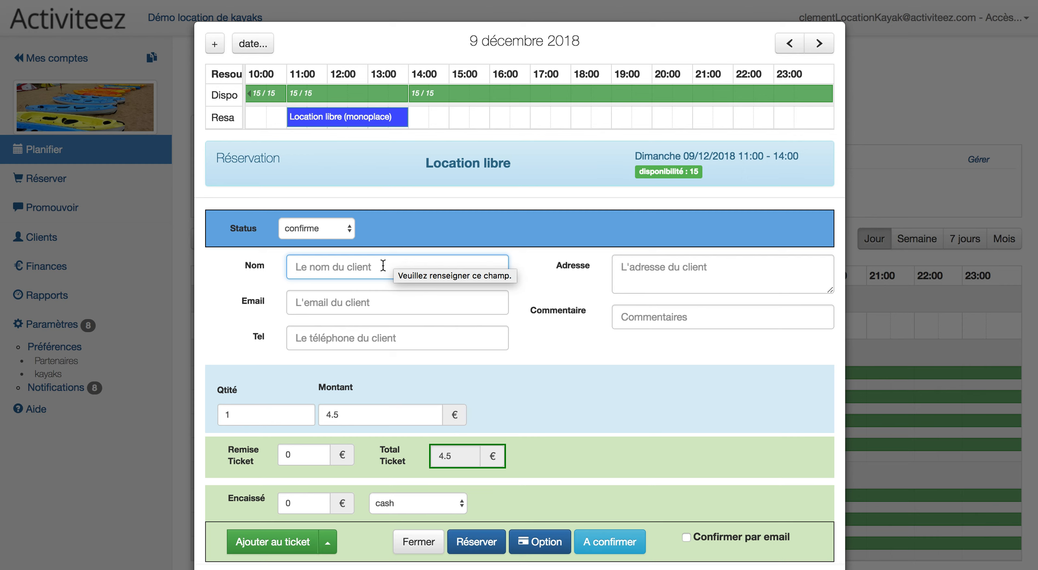
- Set the monoplace rental's amount to 20 € and the customer to "client test", and add the rental to the ticket
drag(343, 413, 309, 407)
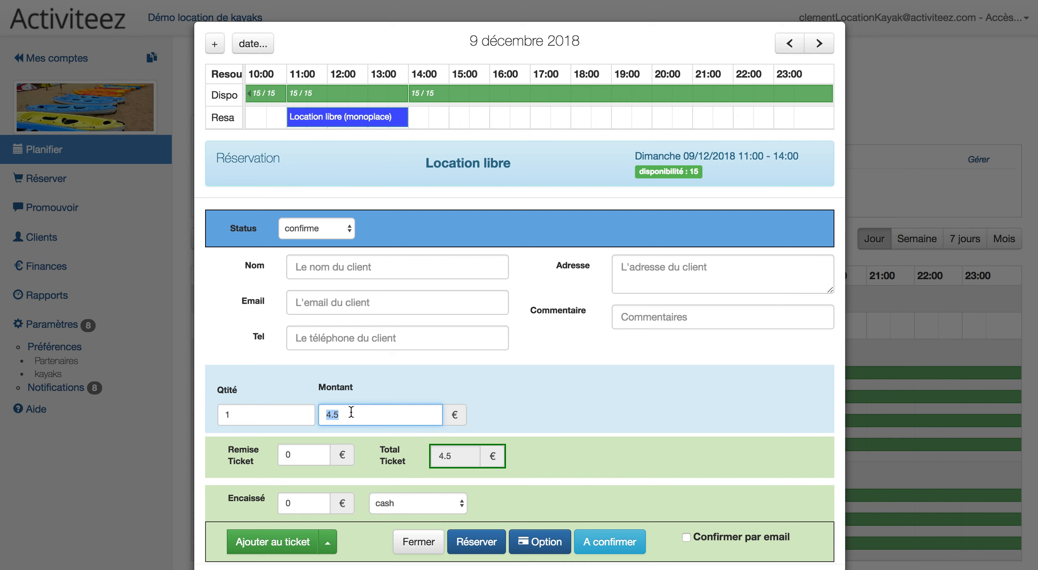
text(20)
click(394, 263)
text(client test)
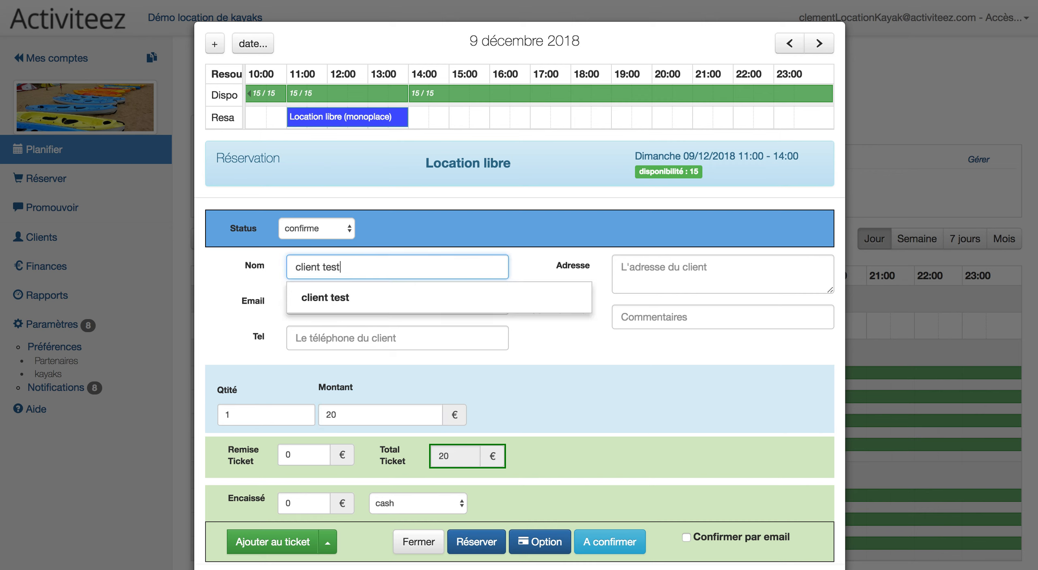
click(336, 297)
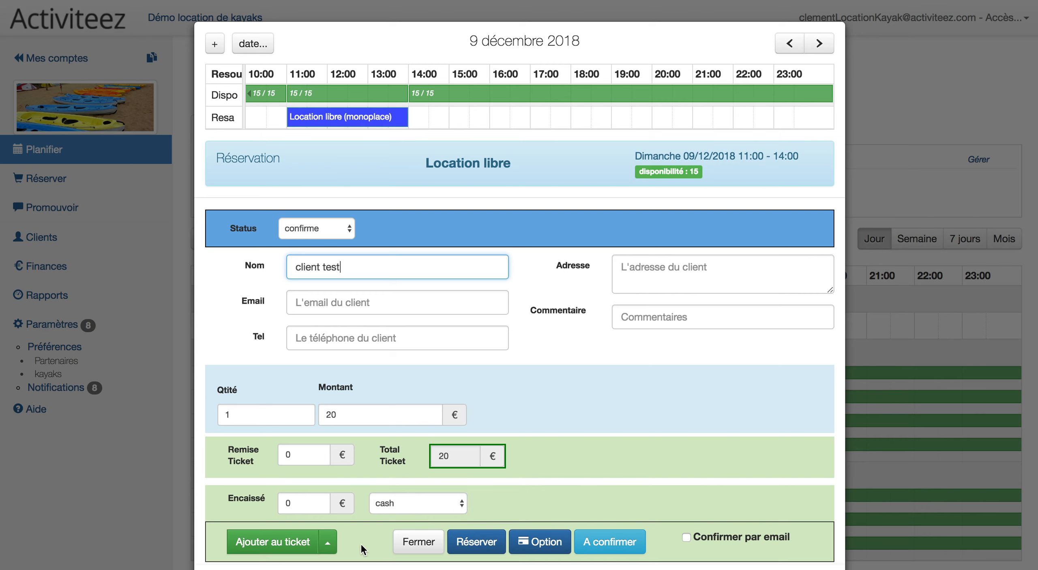
click(292, 544)
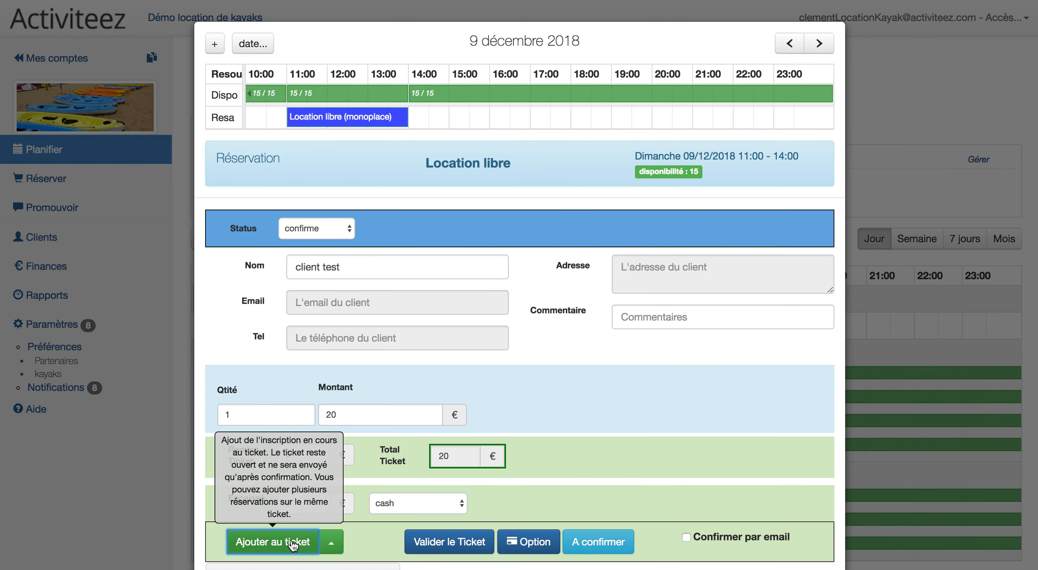
- Add the enfant kayak as another resource for the same customer and time slot
scroll(293, 546, down, 2)
scroll(344, 509, up, 2)
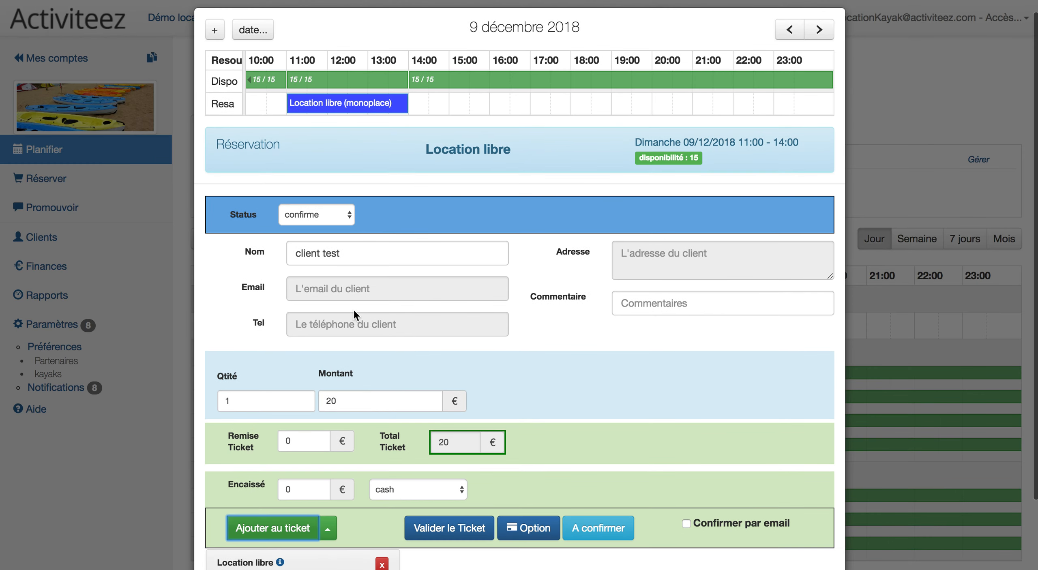
click(214, 30)
drag(215, 36, 214, 32)
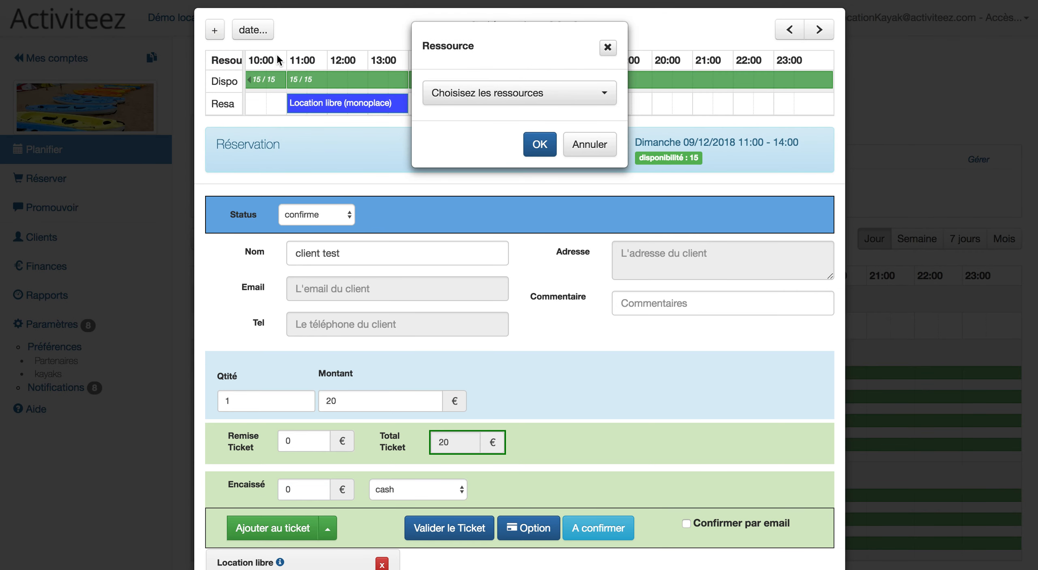
click(571, 97)
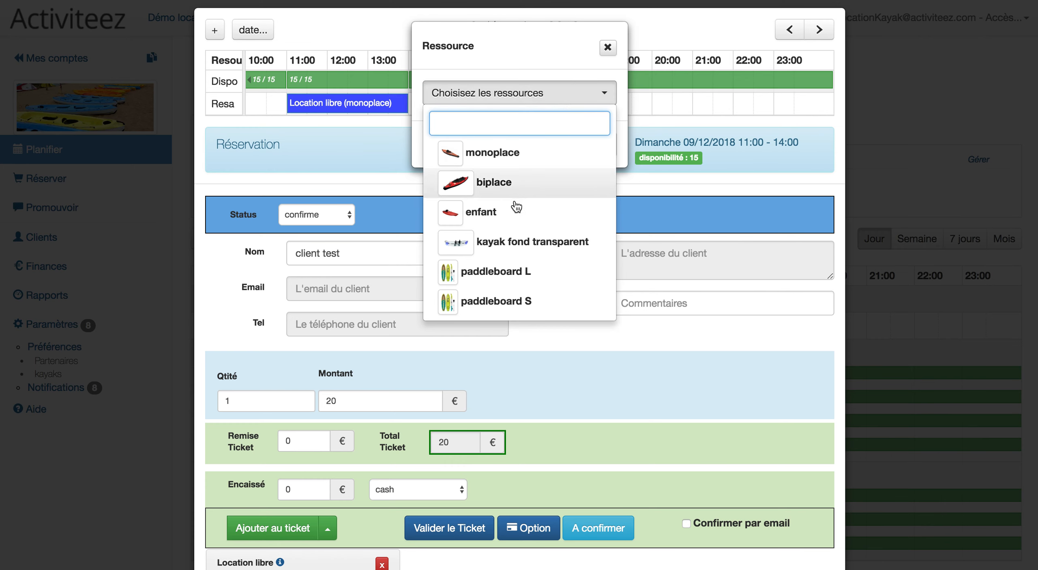
click(498, 220)
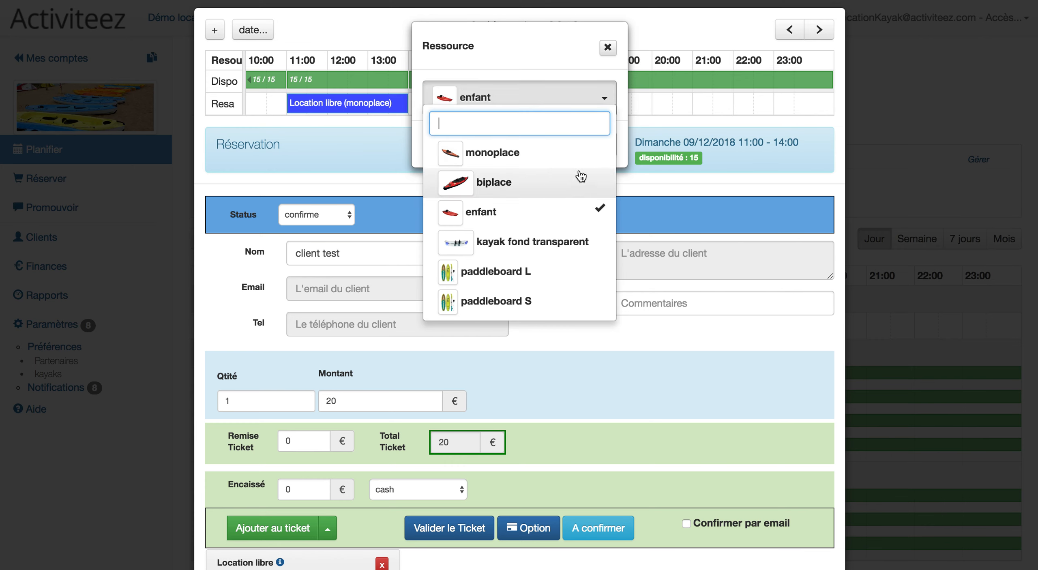
click(626, 148)
click(542, 153)
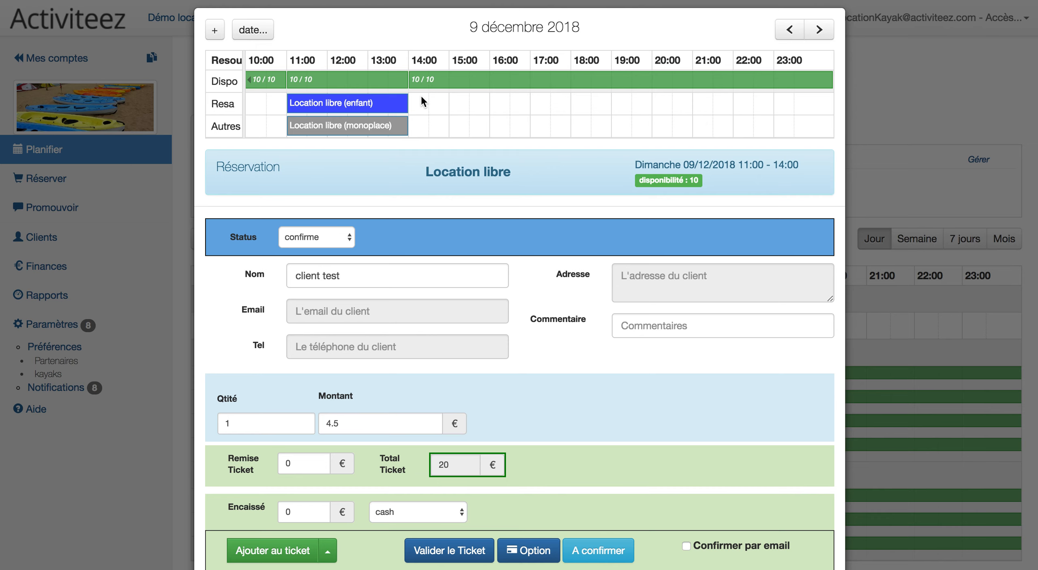
- Set the enfant kayak rental's amount to 15 € and add it to the ticket
mouse_move(399, 104)
scroll(352, 324, down, 3)
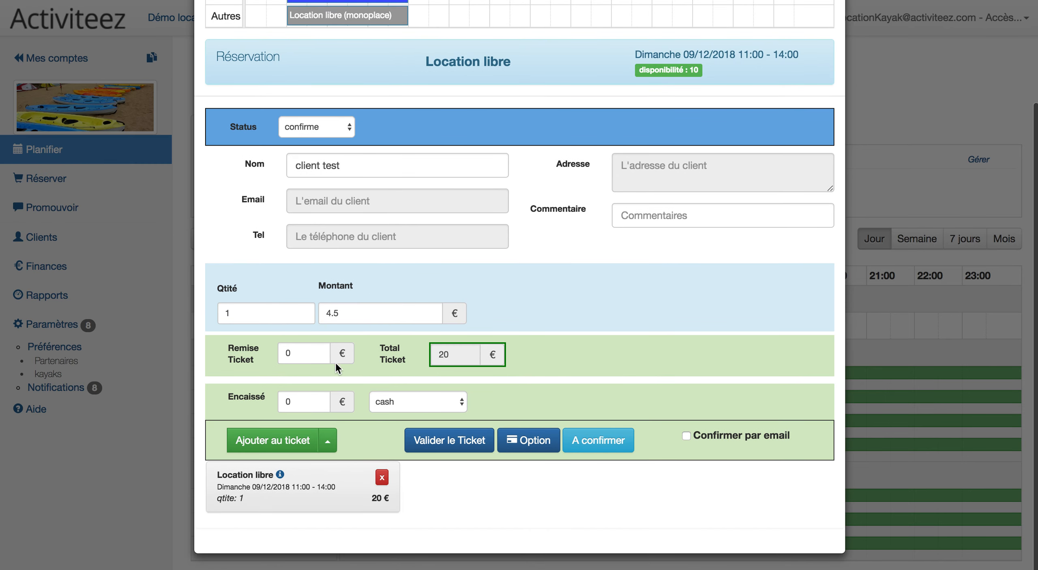
double_click(346, 309)
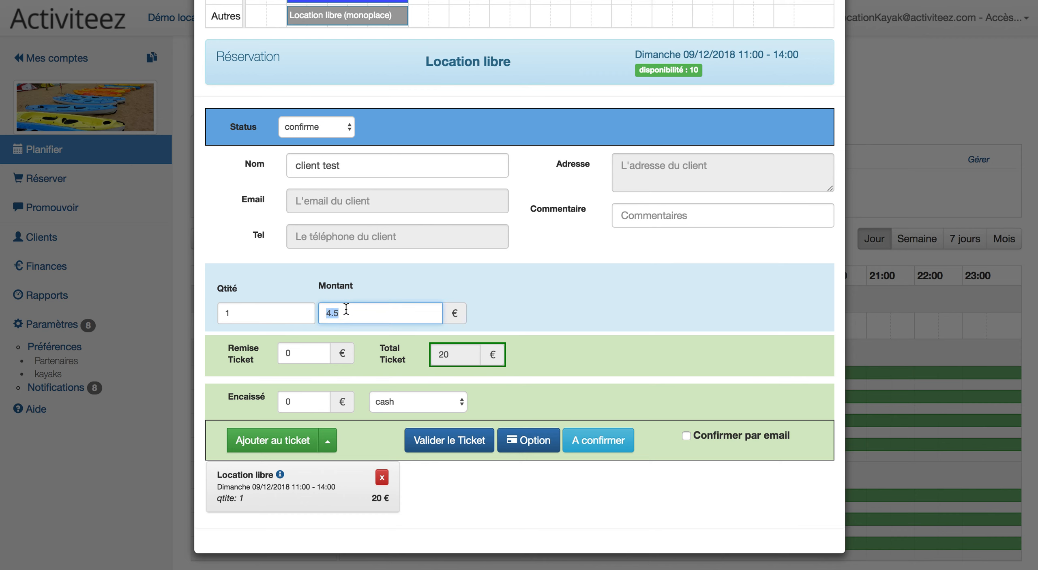
text(15)
click(280, 443)
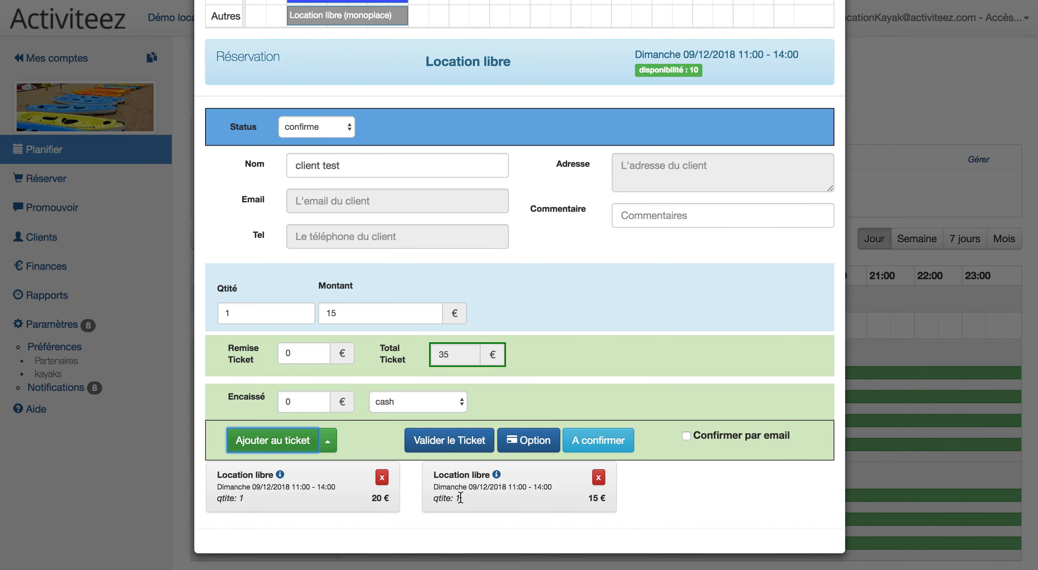
- Validate the ticket and expand the enfant and monoplace rows in the planning calendar to show their bookings
scroll(460, 499, up, 3)
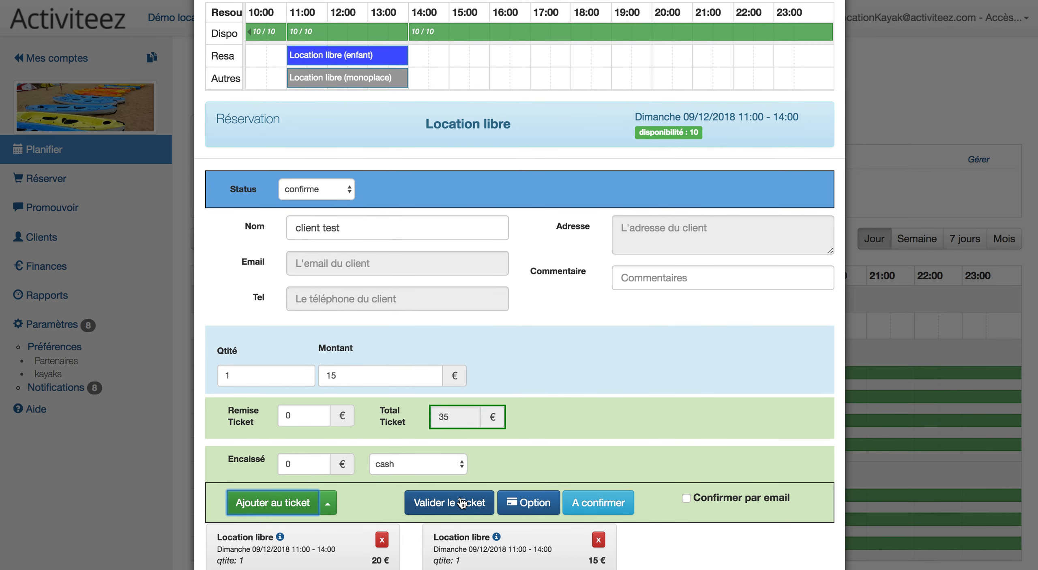
scroll(554, 318, down, 3)
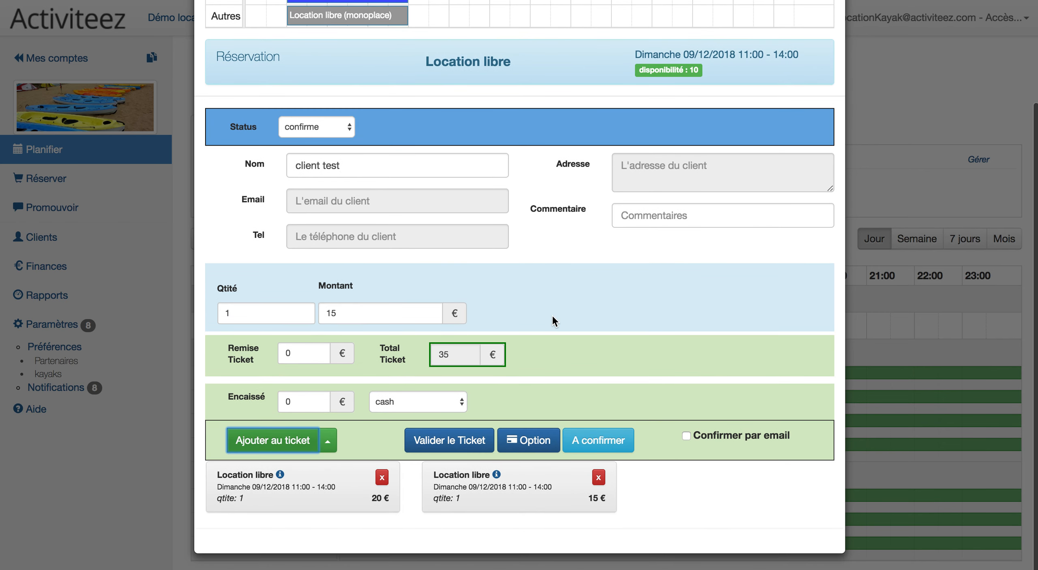
click(458, 441)
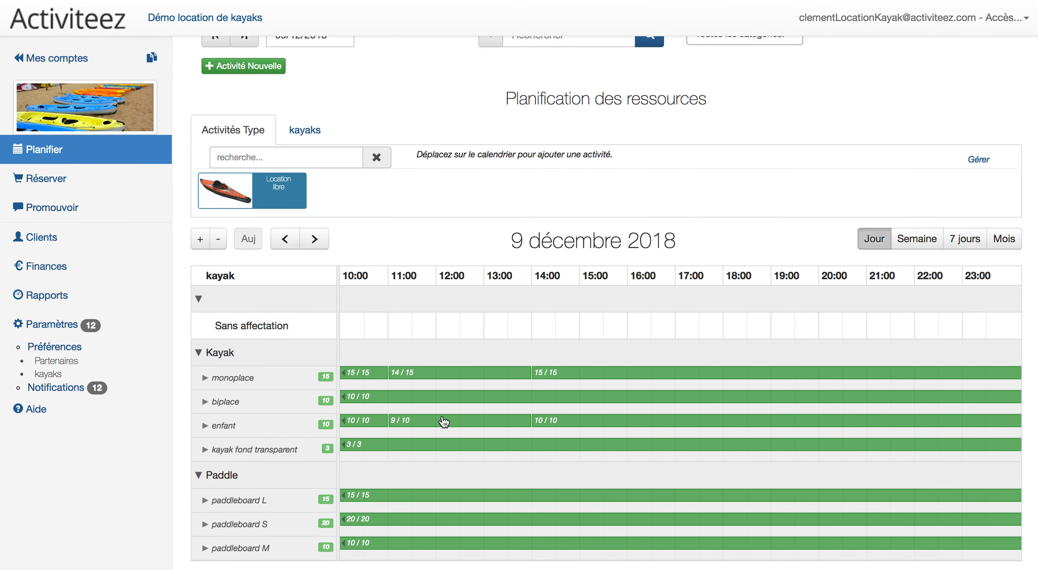
click(414, 424)
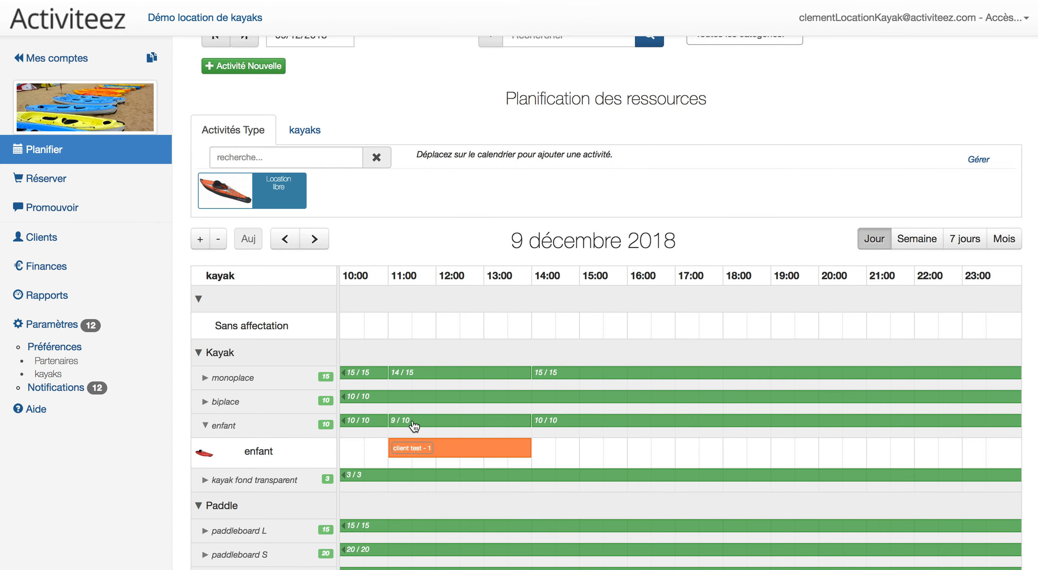
click(448, 377)
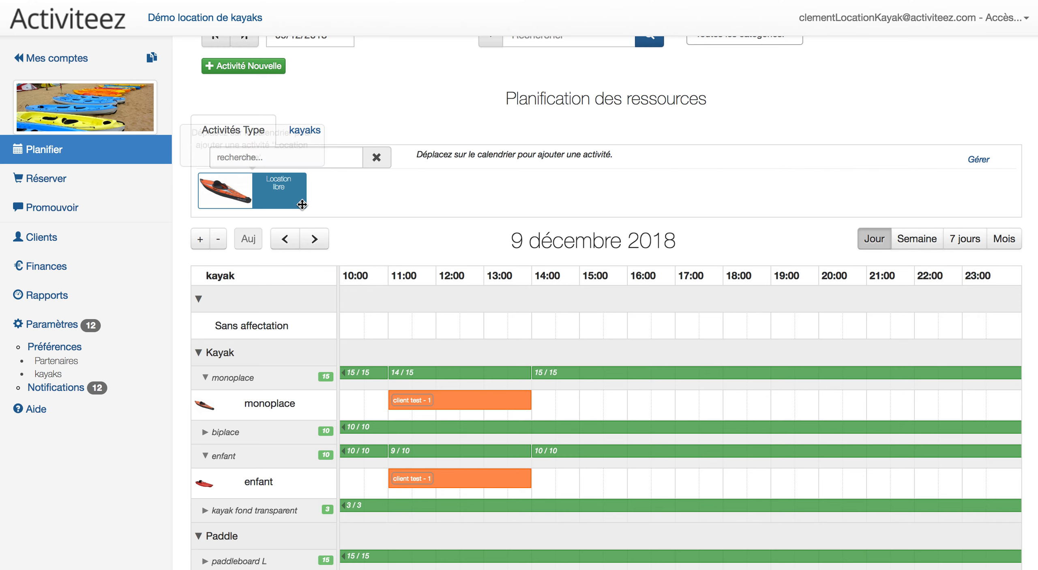
drag(292, 197, 517, 309)
drag(520, 325, 451, 323)
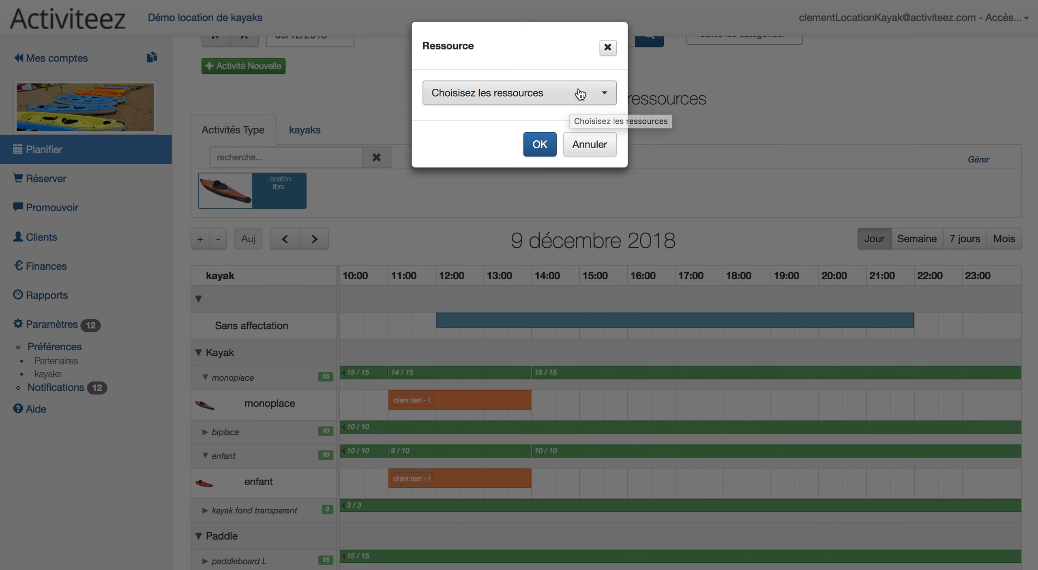
click(578, 95)
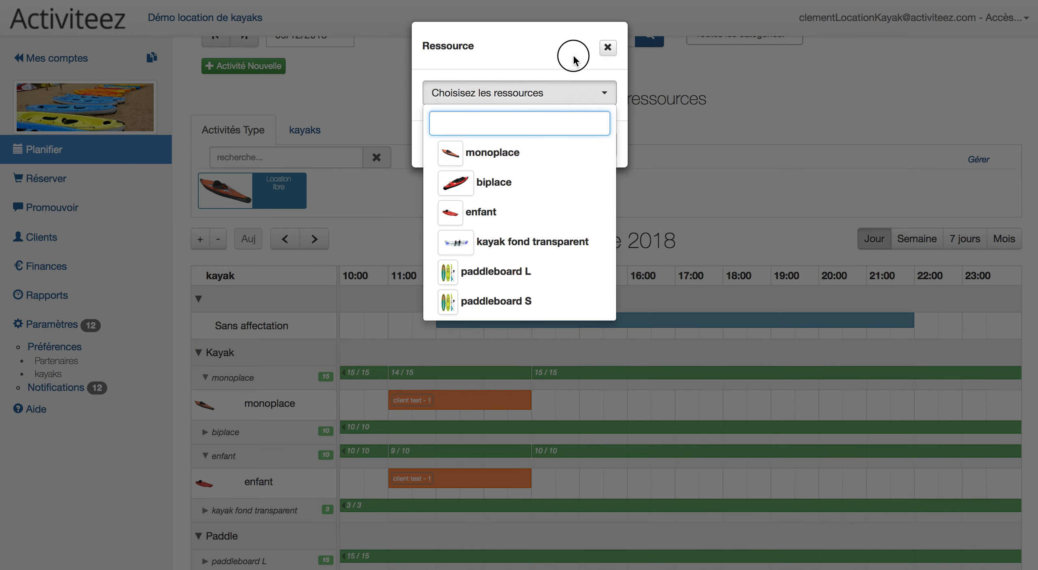
click(581, 97)
click(594, 147)
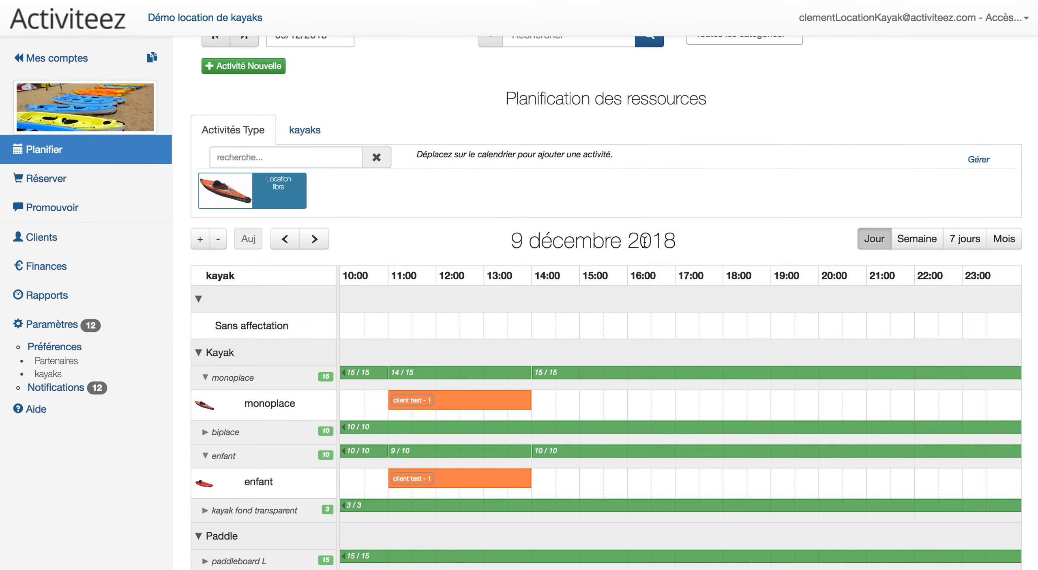
scroll(644, 240, down, 3)
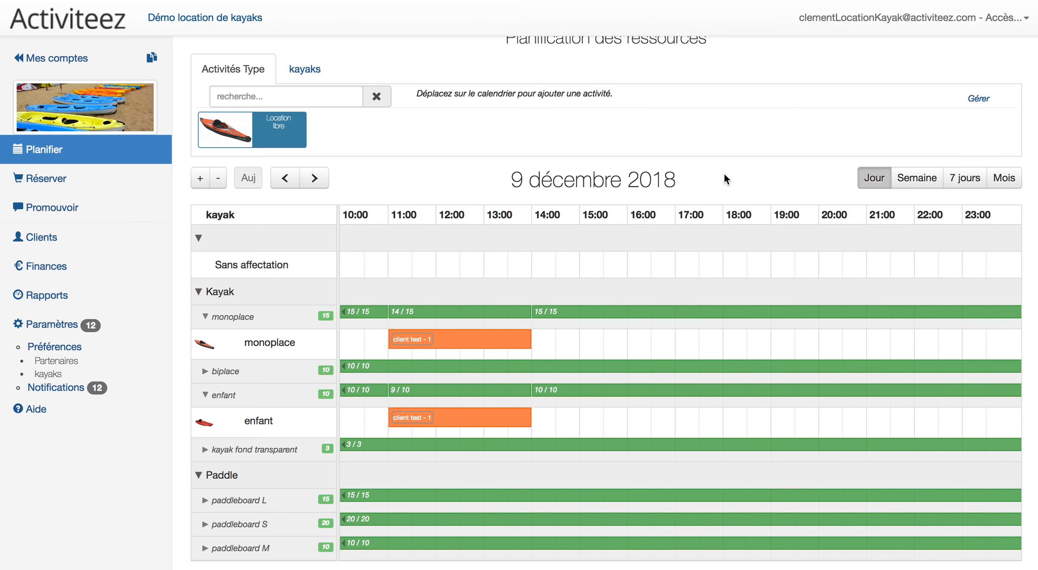
scroll(724, 179, up, 4)
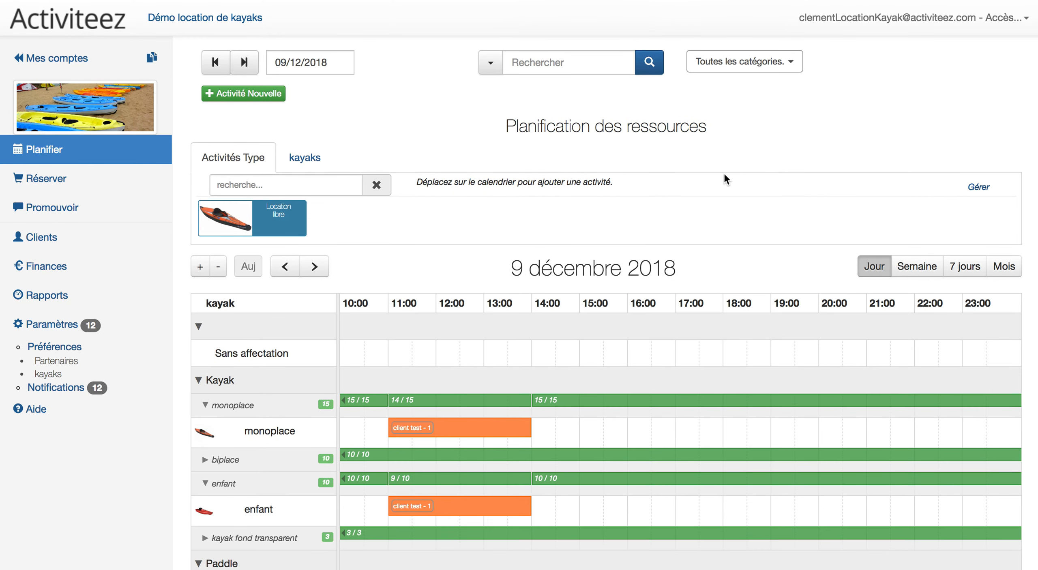